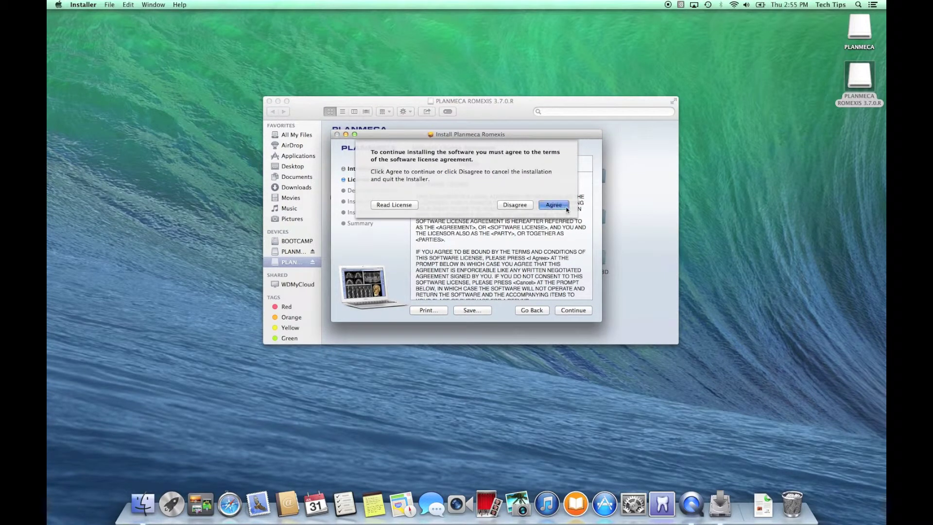
- Accept the software license agreement and view the descriptions of the Romexis Server, Romexis Database and Romexis Client packages
click(566, 208)
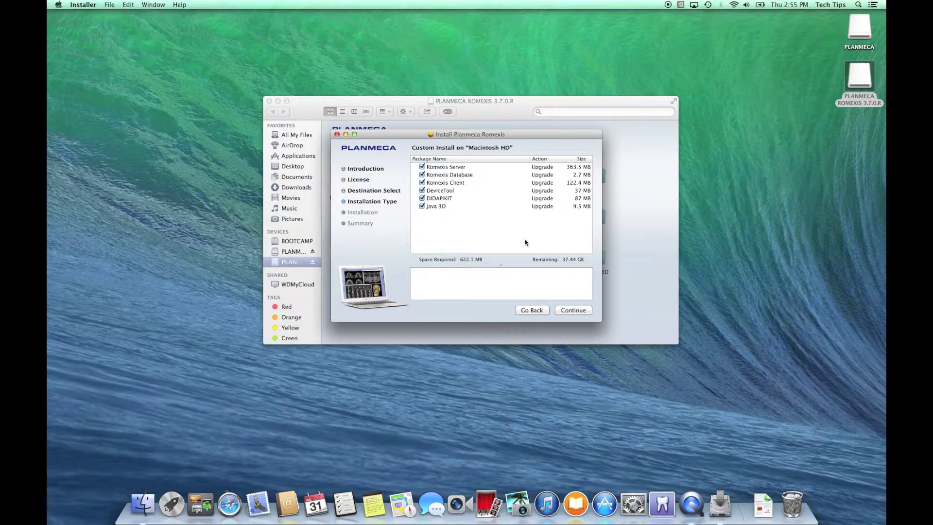
click(465, 167)
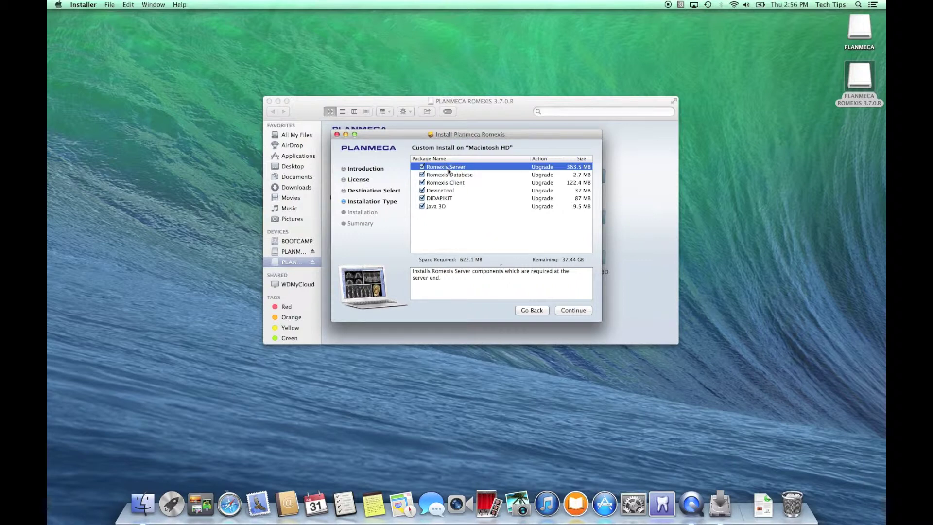
click(471, 175)
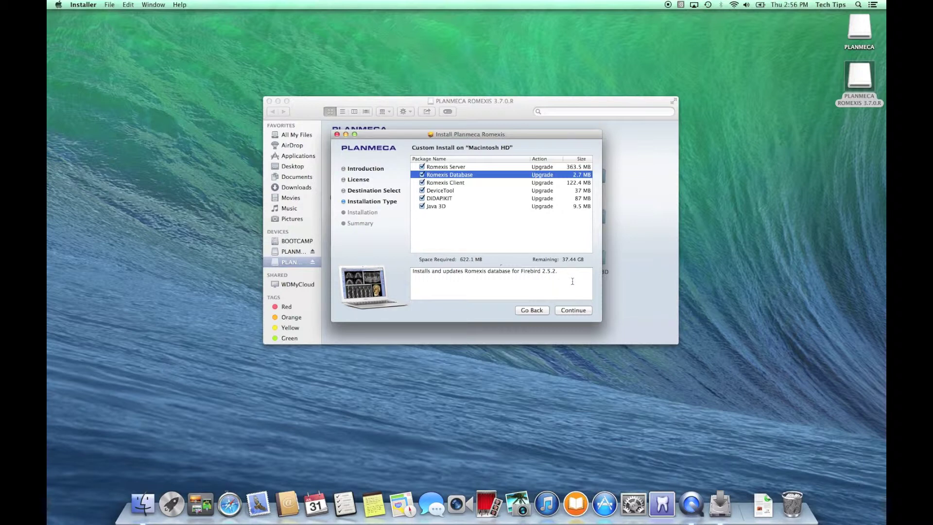
click(461, 183)
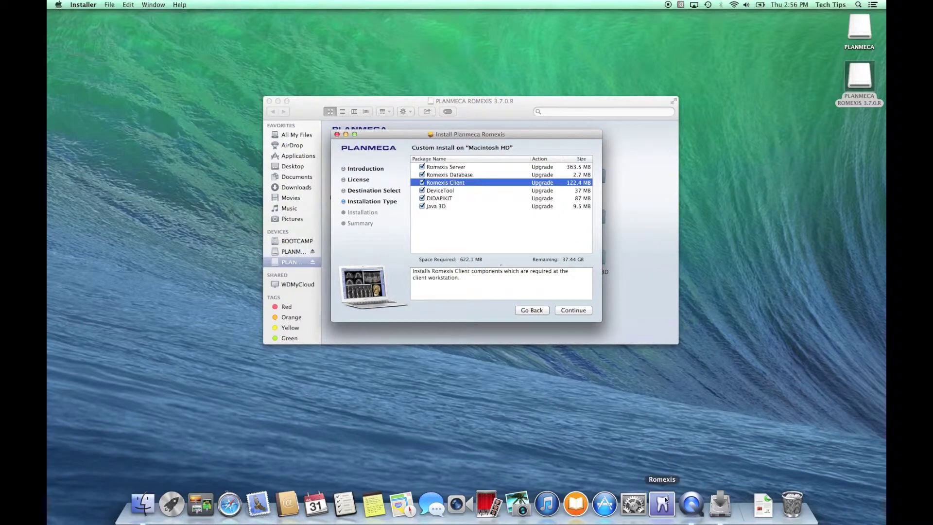
- Exclude DeviceTool and DIDAPIKIT from the full custom install, viewing their descriptions and those of Java 3D and Romexis Client
click(454, 191)
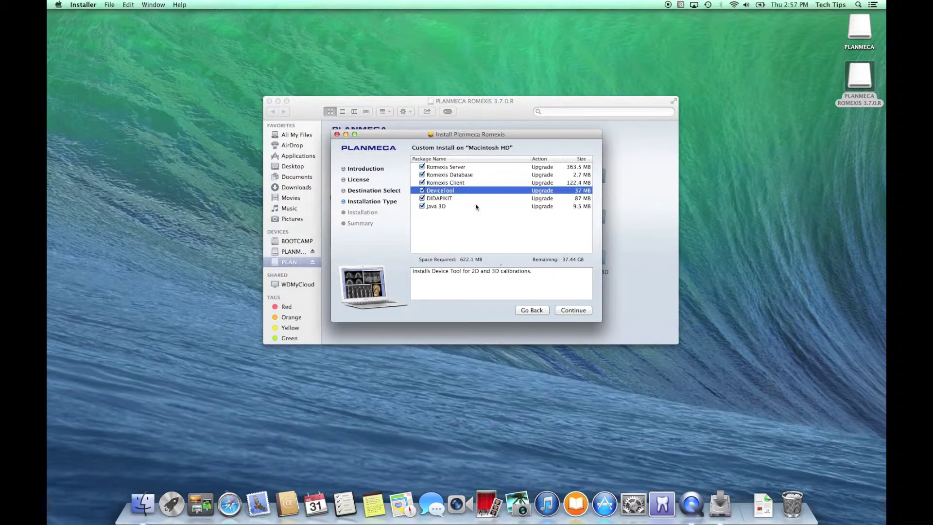
click(421, 191)
click(456, 200)
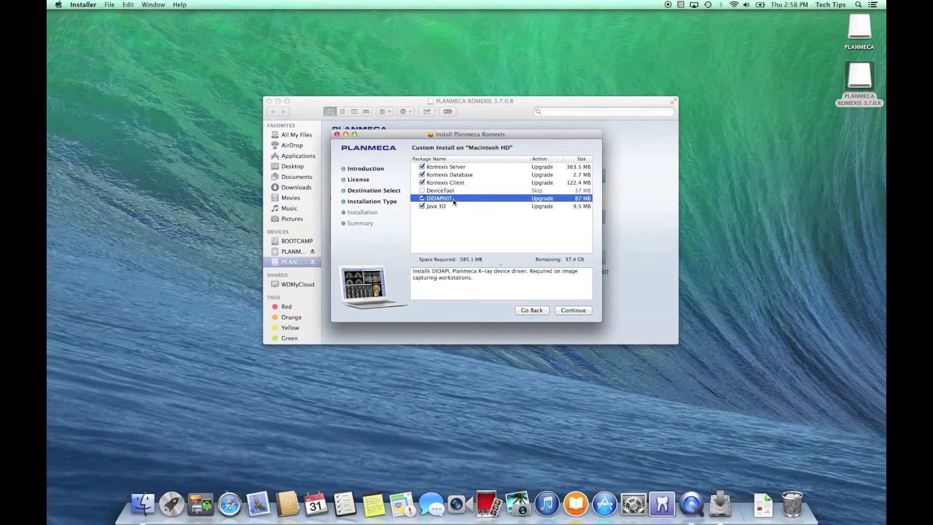
click(423, 199)
click(443, 207)
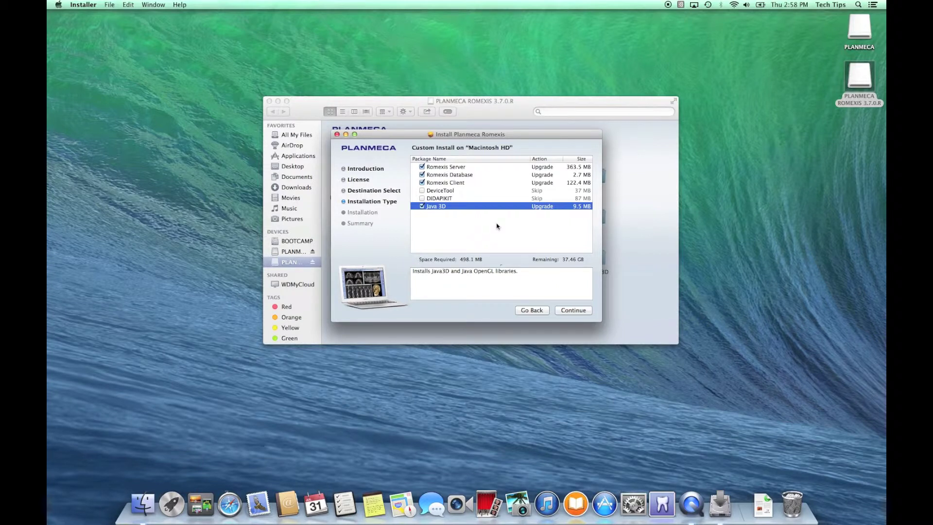
click(464, 182)
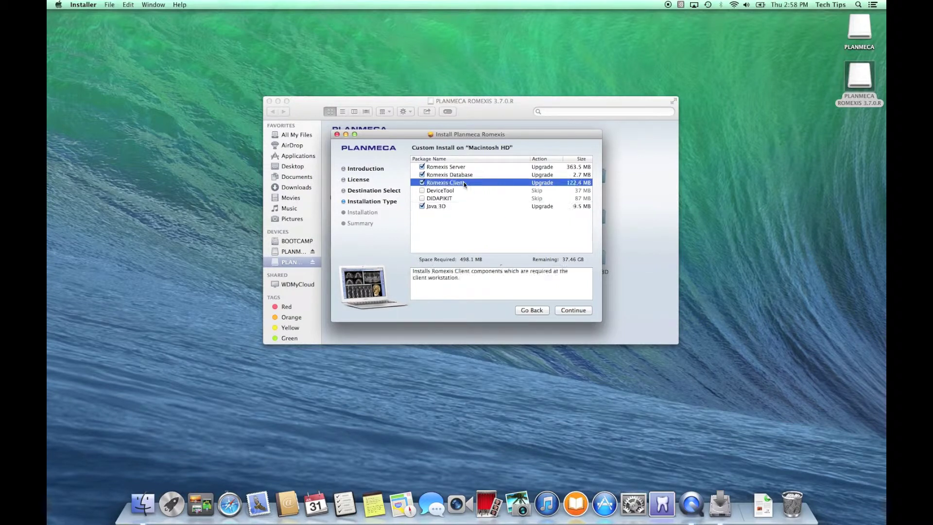
click(442, 207)
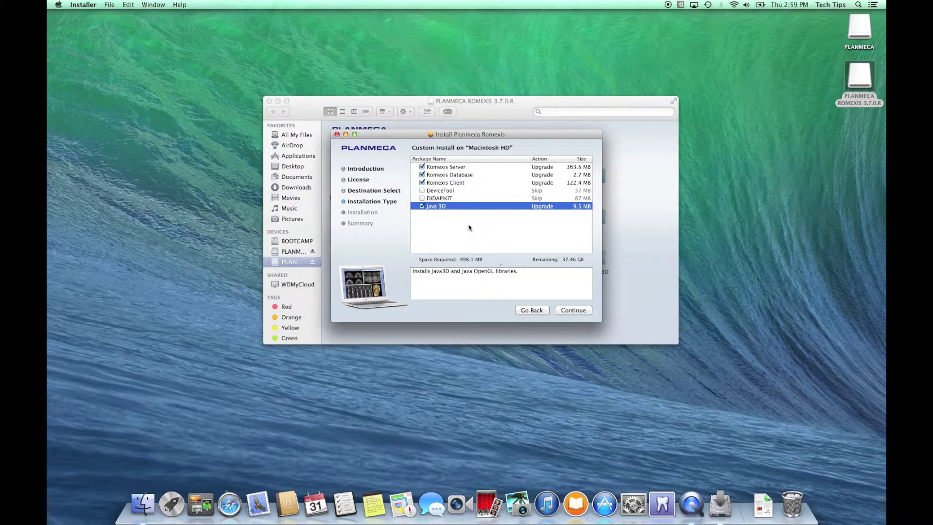
- Include DeviceTool and DIDAPIKIT in the install again and exclude Romexis Server together with Romexis Database
click(421, 190)
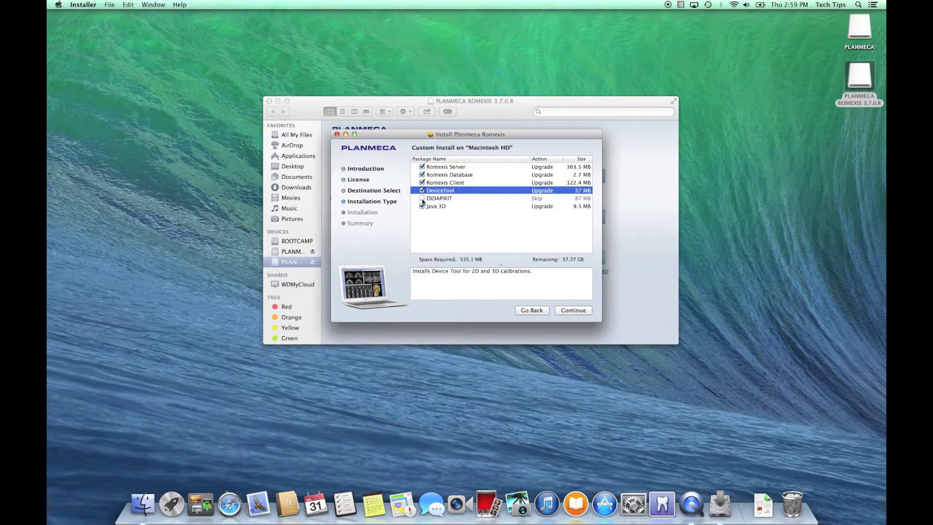
click(422, 199)
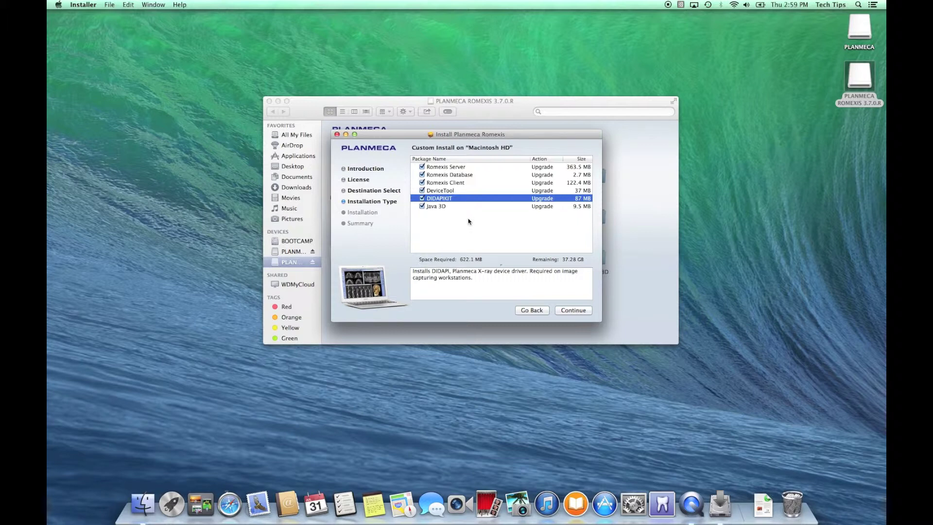
click(422, 167)
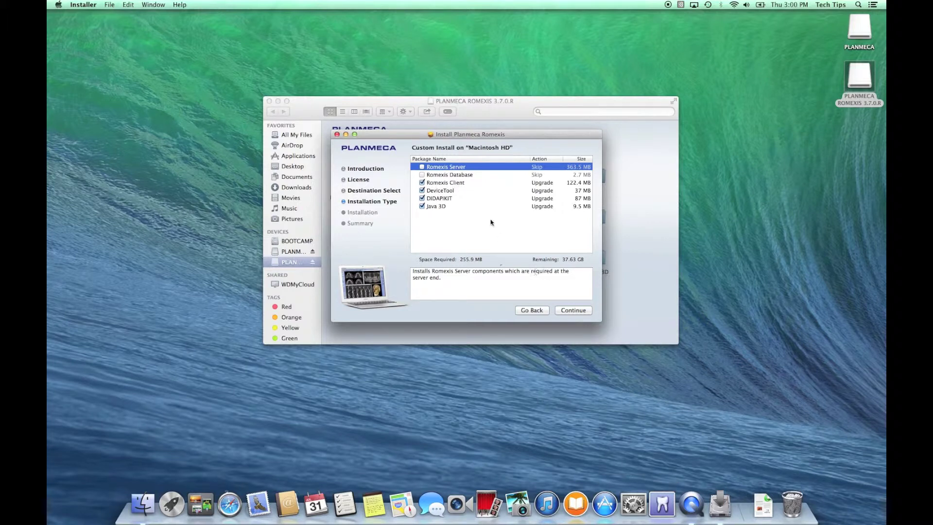
- Exclude DeviceTool and DIDAPIKIT so only Romexis Client and Java 3D are installed, and view the Java 3D description
click(437, 192)
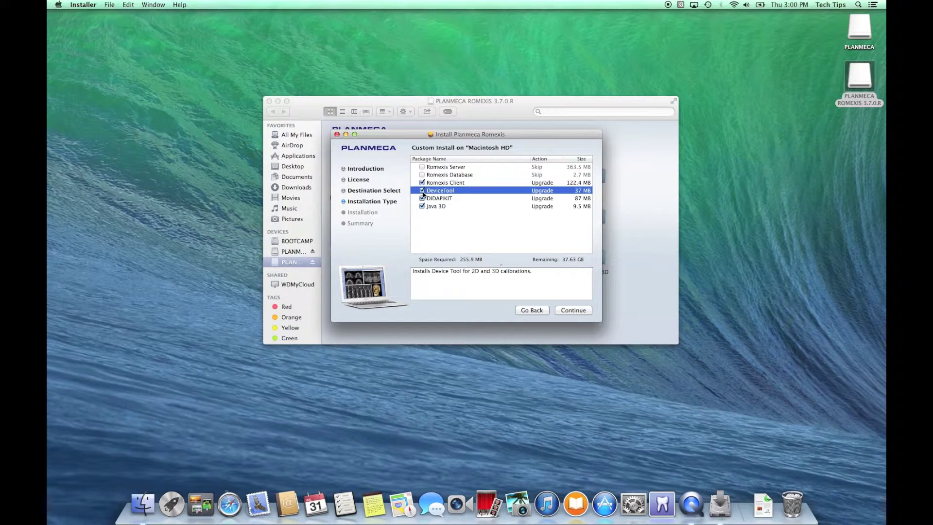
click(422, 191)
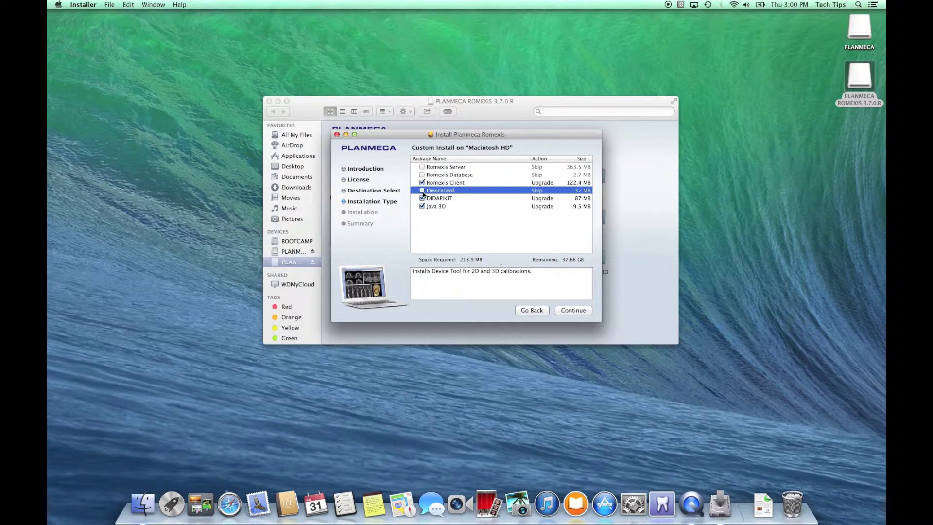
click(448, 199)
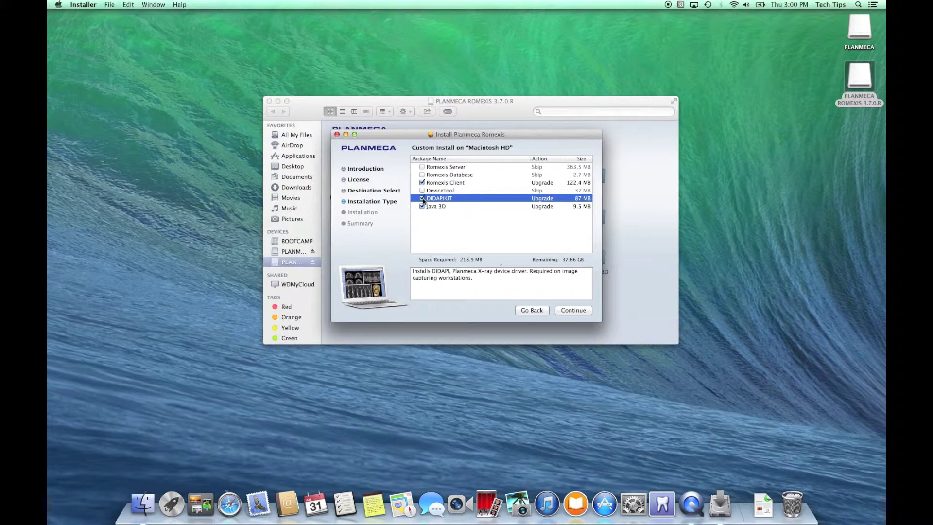
click(422, 199)
click(447, 206)
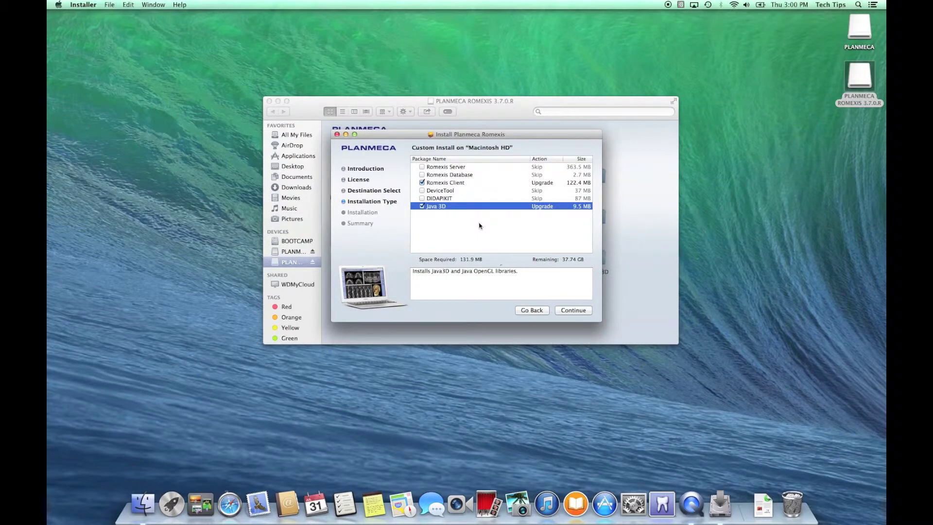
- Restore the full package selection by including DIDAPIKIT, DeviceTool, Romexis Database and Romexis Server
click(421, 199)
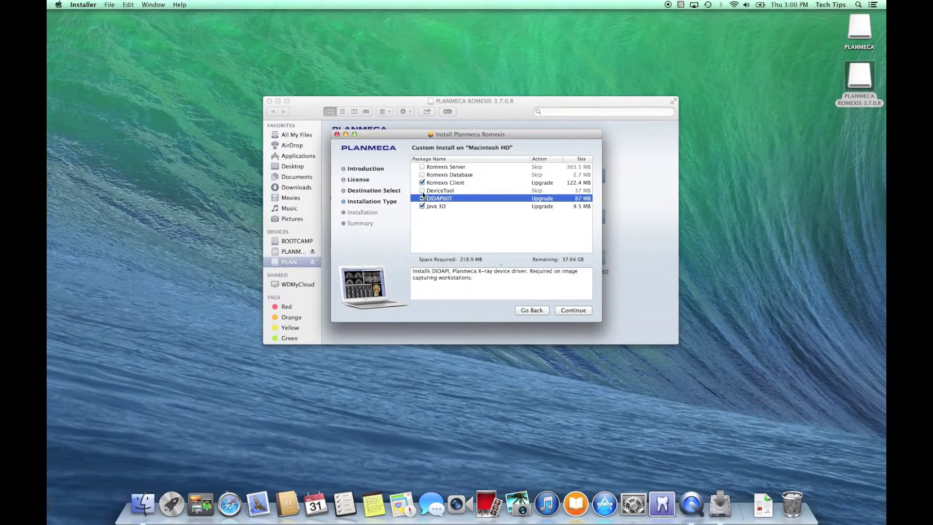
click(422, 190)
click(422, 175)
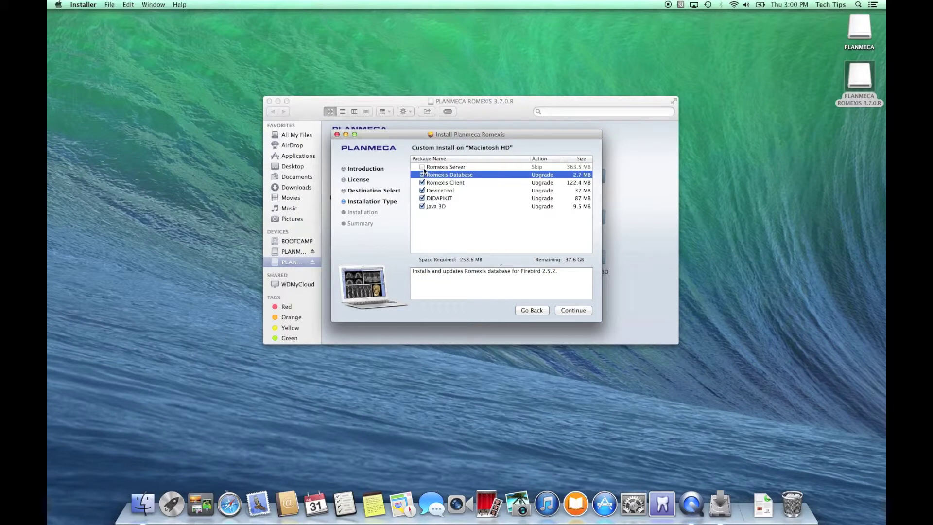
click(422, 167)
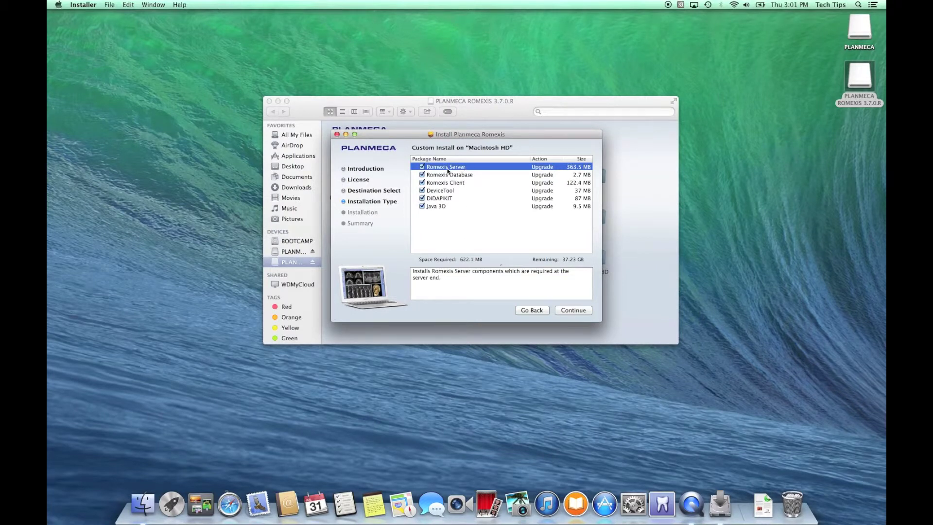
- Exclude Romexis Server and Romexis Database, and view the descriptions of Romexis Client, DeviceTool, DIDAPIKIT and Java 3D
click(422, 167)
click(459, 183)
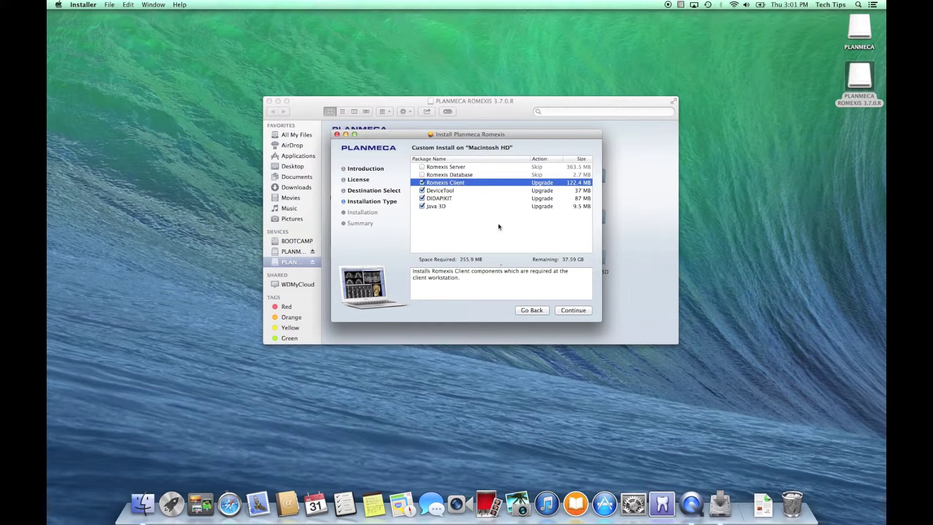
click(451, 191)
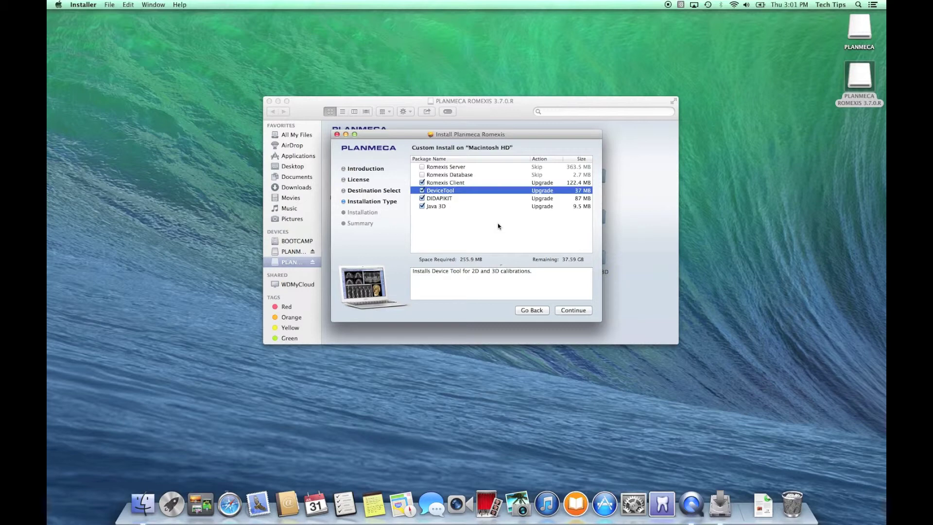
click(449, 200)
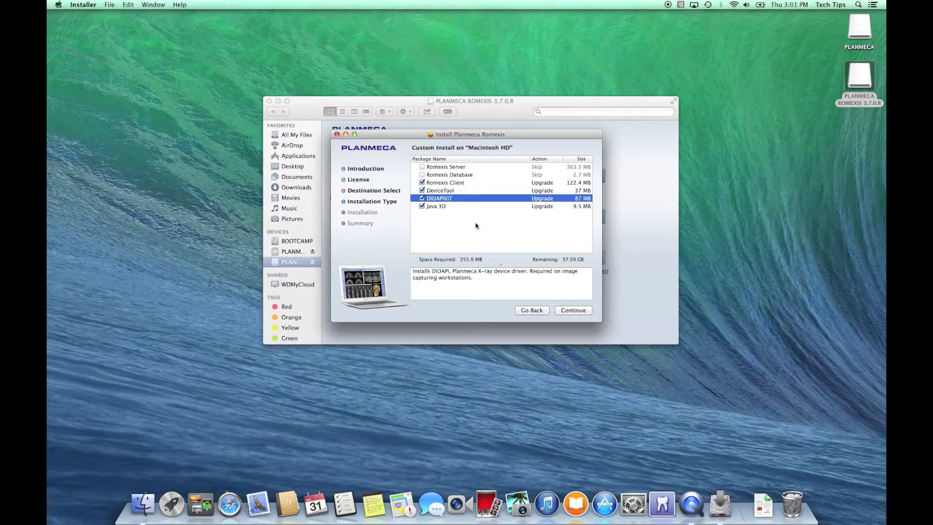
click(445, 207)
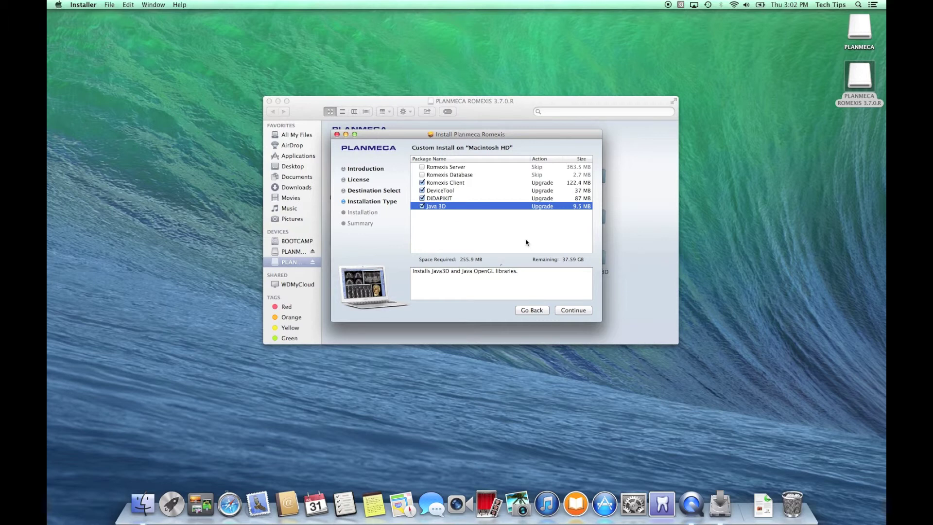
- Include Romexis Database and Romexis Server, exclude DeviceTool and DIDAPIKIT, and keep Romexis Client and Java 3D selected
click(422, 175)
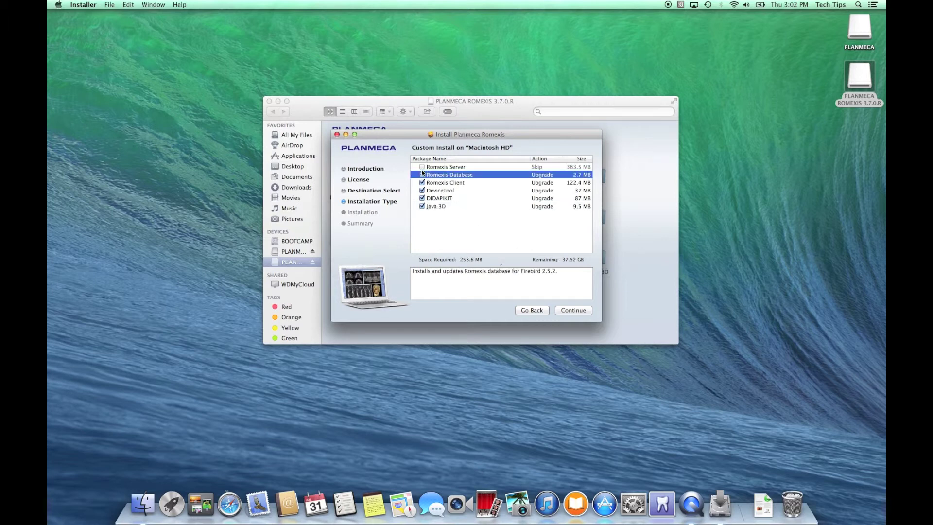
click(421, 166)
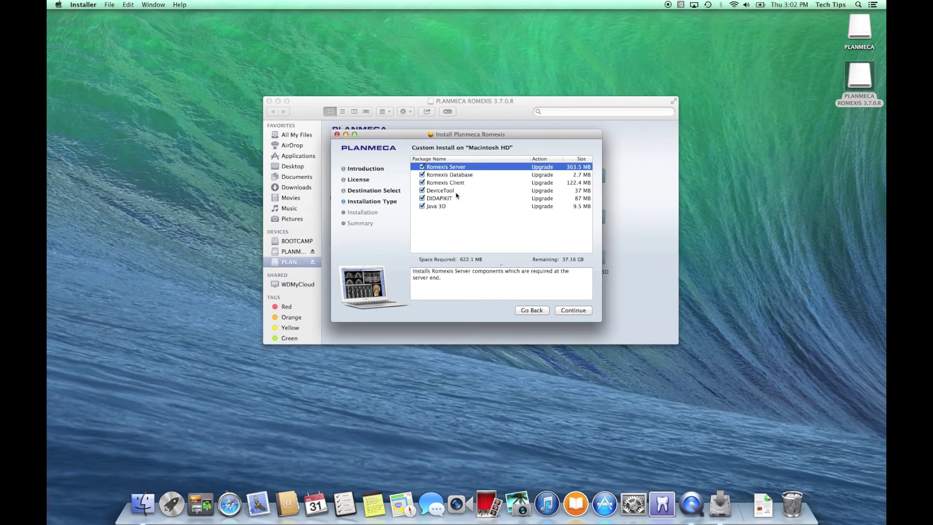
click(474, 178)
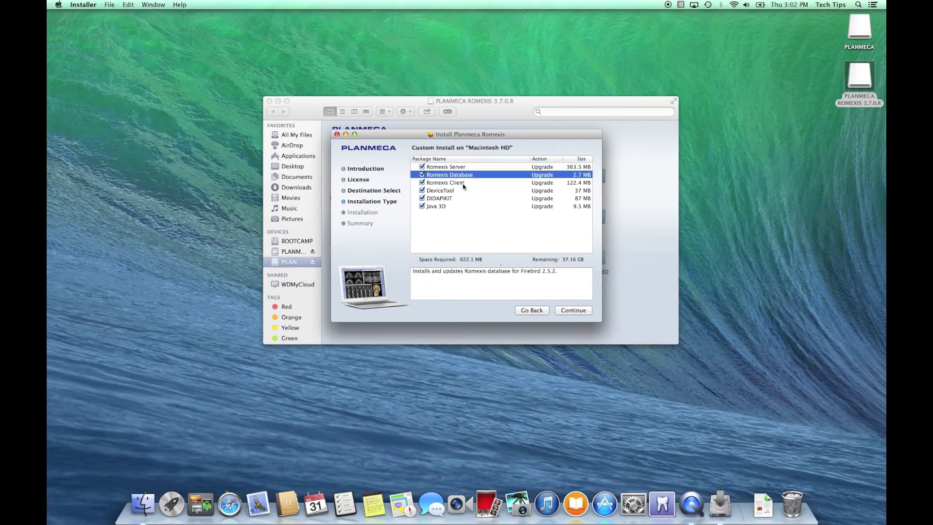
click(465, 185)
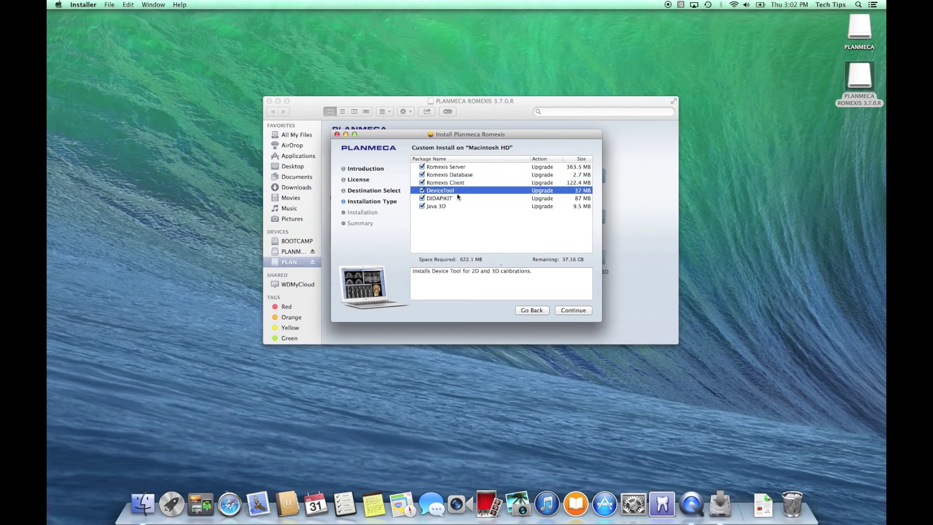
click(456, 206)
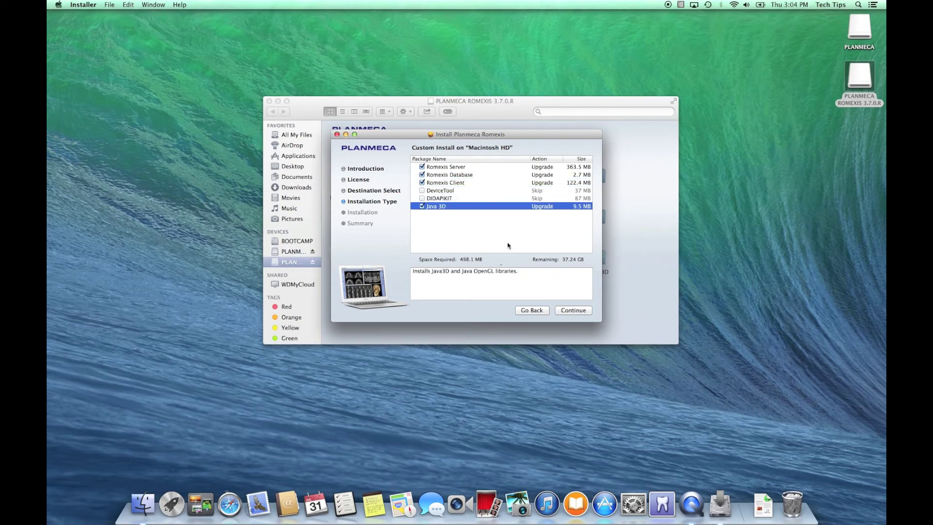